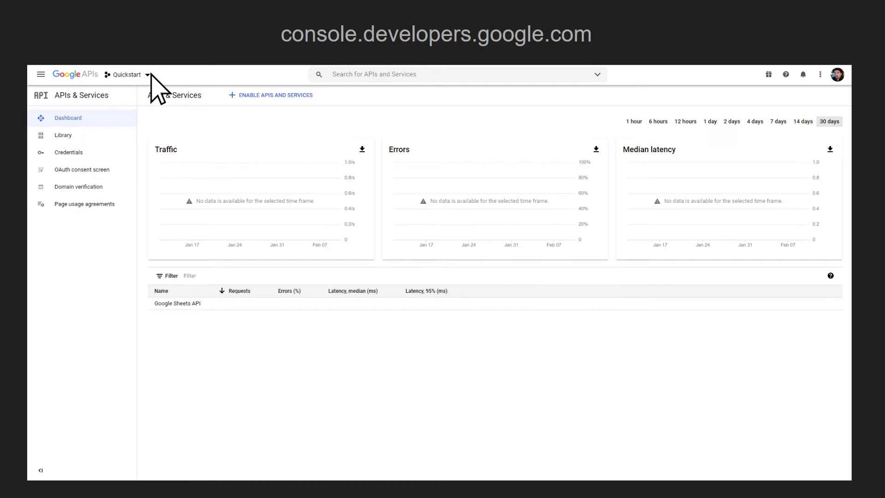
- Create a new Cloud project named SheetsIO-Project and switch to it
left_click(148, 75)
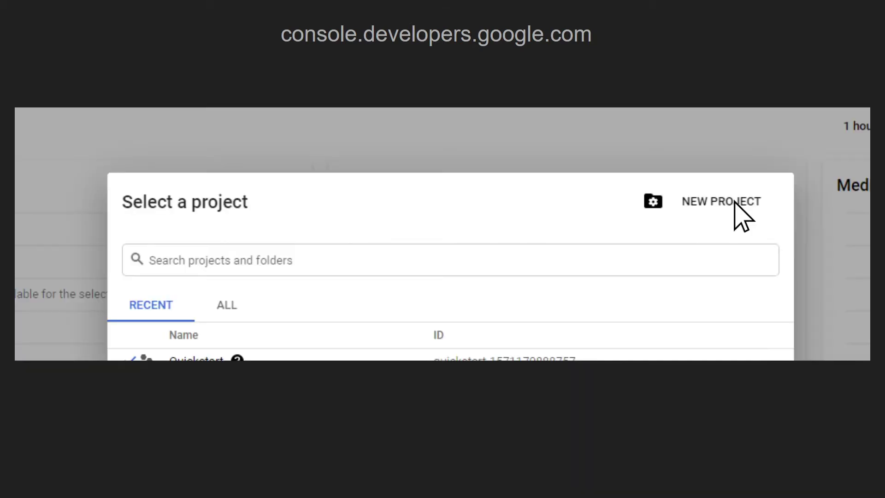
left_click(721, 201)
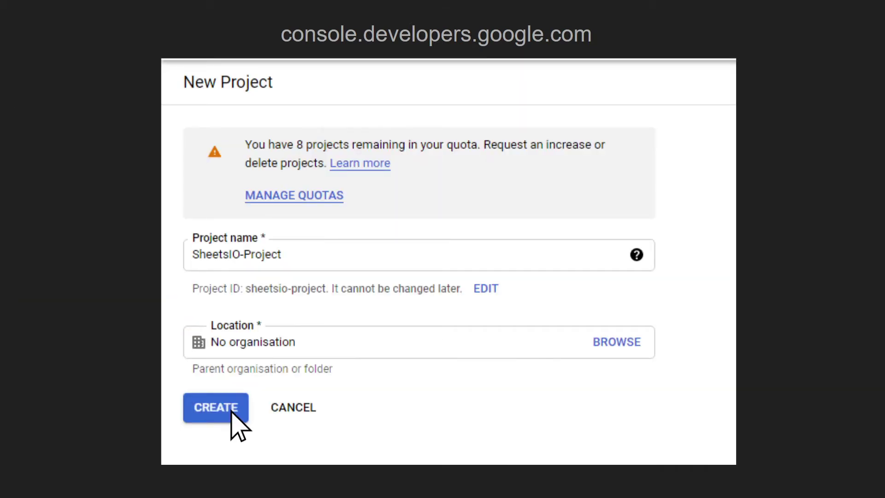
left_click(216, 407)
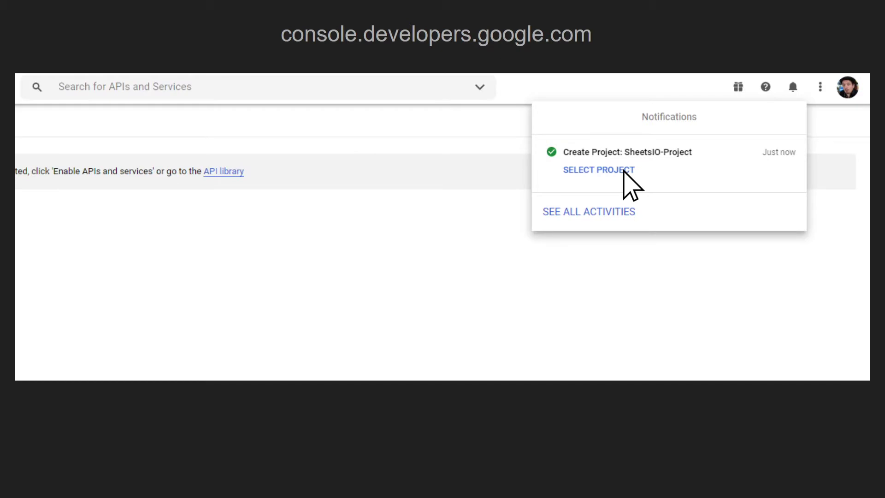
left_click(617, 170)
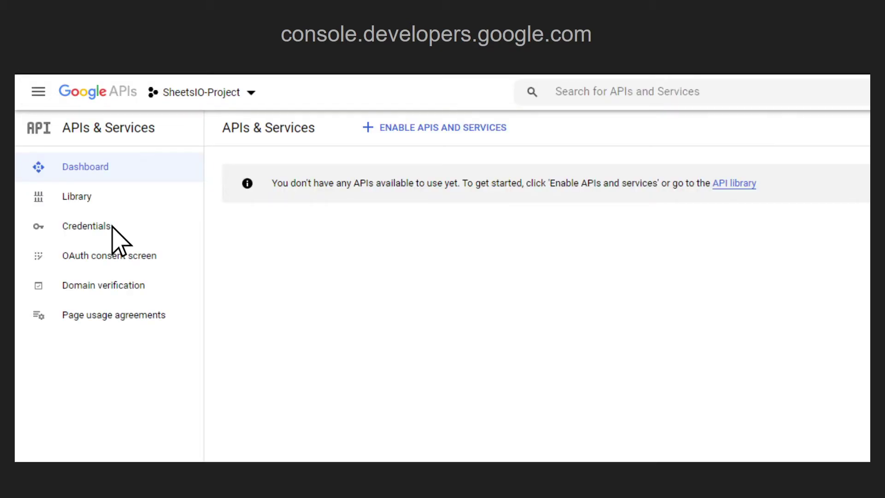
- Generate a new API key from the project's Credentials page
left_click(111, 226)
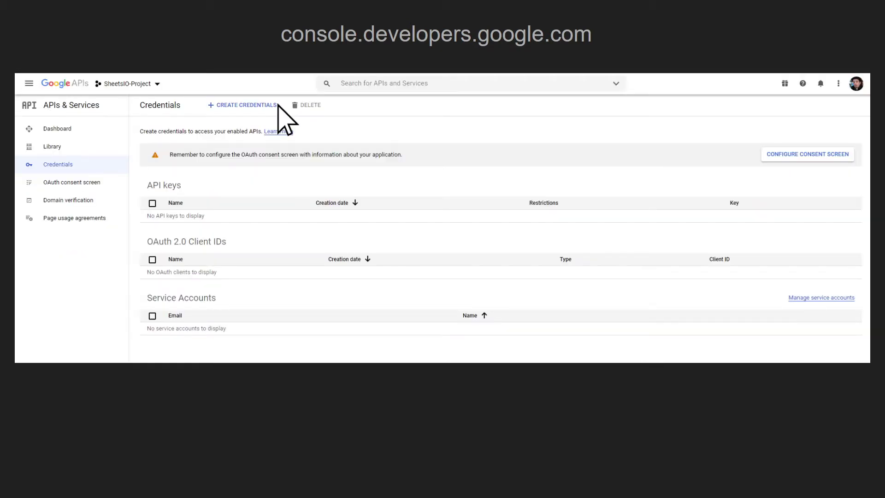
left_click(275, 104)
left_click(237, 124)
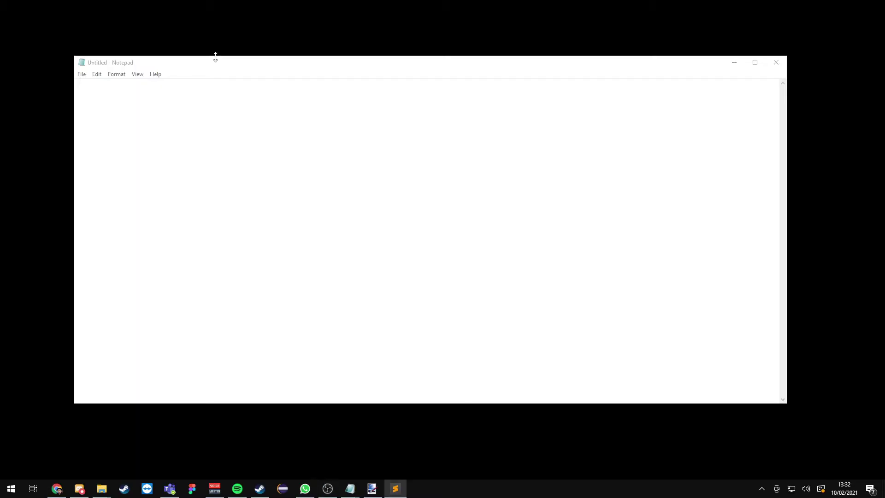
- Start the JSON config with projectName 'MyProject', worksheetName and spreadsheetId 'abcdefg12345'
left_click(348, 152)
type("{")
key("Return")
key("Return")
type("}")
key("Up")
key("Tab")
type("\"p")
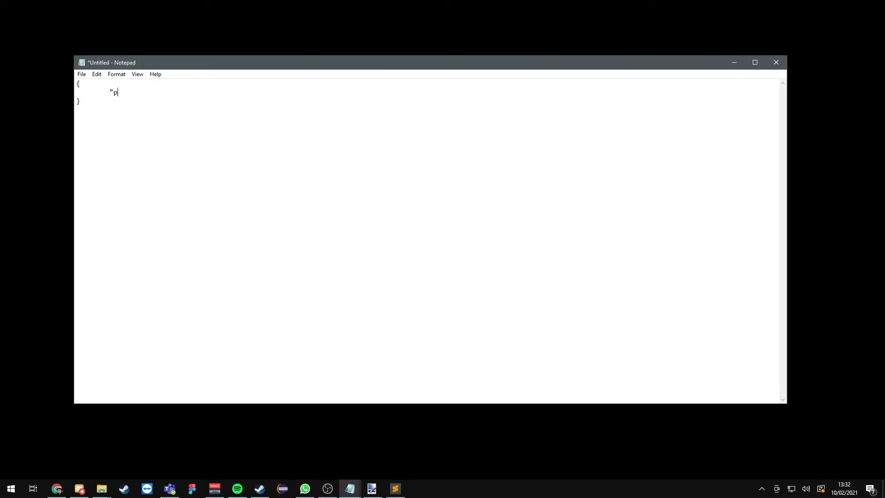
type("rojectName\": \"MyProject\", \t\"worksheetName\": \"M")
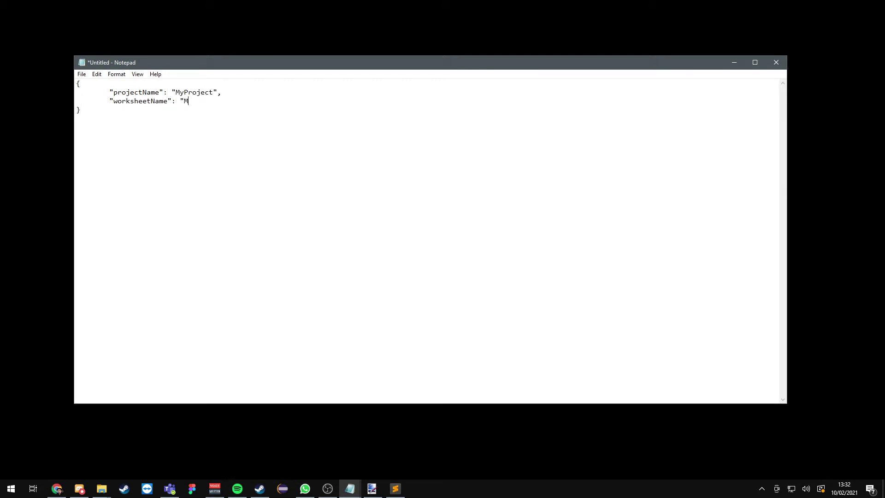
type("ySheetTabNameInGoogleSheets\",")
key("Return")
key("Tab")
type("\"spreadsheetId\": \"abcdefg12345\",")
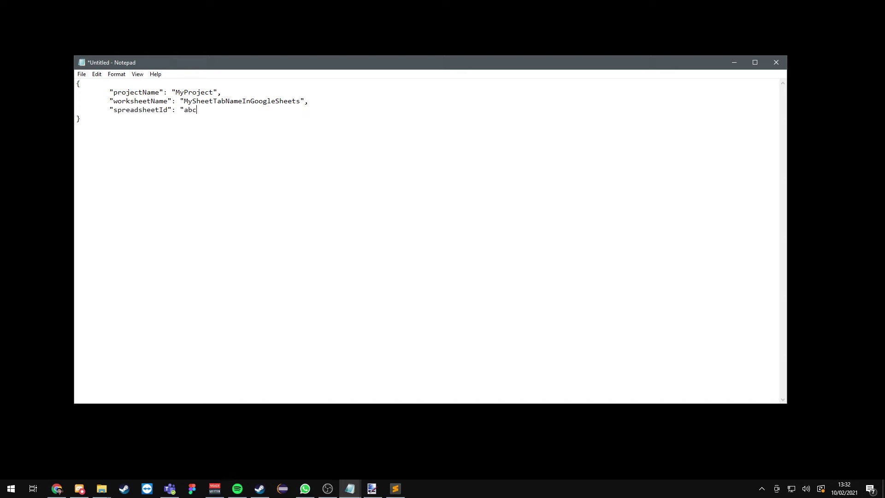
- Add a cells list with entries A1 'fileForA1' and A2 'fileForA2'
key("Return")
key("Tab")
type("\"cells\": [")
key("Return")
key("Return")
type("]")
key("Up")
type("{ }")
key("Left")
type("\"cell\": \"A1\", \"name\": \"")
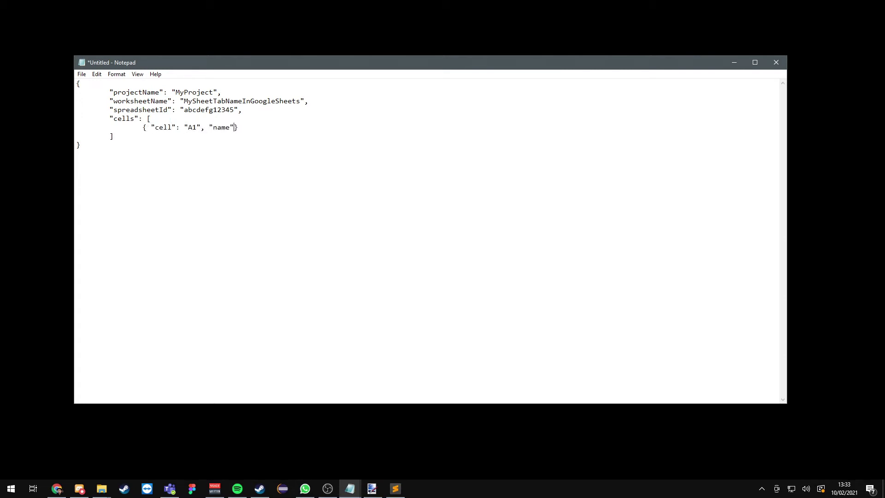
type("fileForA1\"")
key("End")
type(",")
key("Return")
type("{ \"cell\": \"A2\", \"name\"")
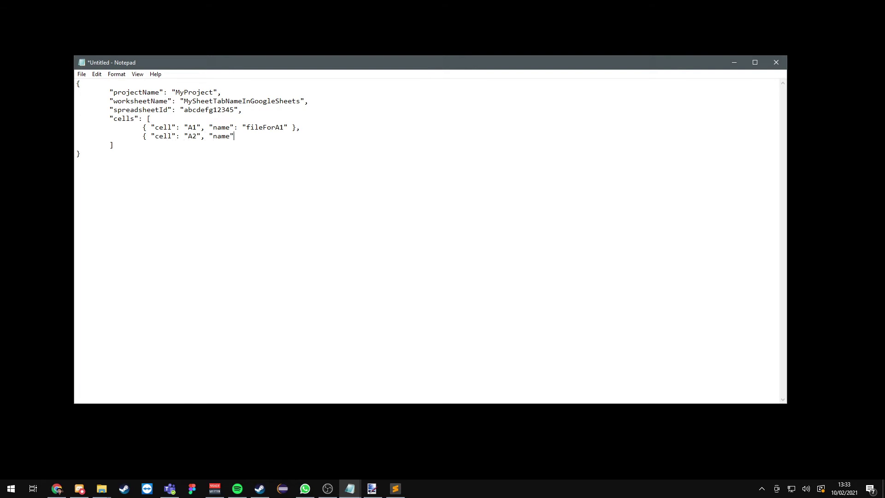
type(": \"fileForA2\"")
- Save as mynewconfig.json in the SheetsIO folder with file type All Files
key("ctrl+s")
left_click(113, 187)
left_click(176, 280)
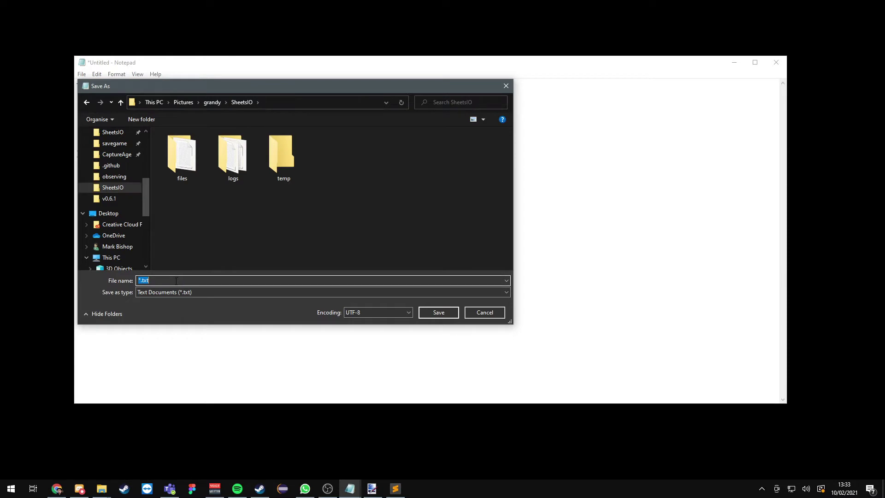
left_click(193, 293)
left_click(168, 306)
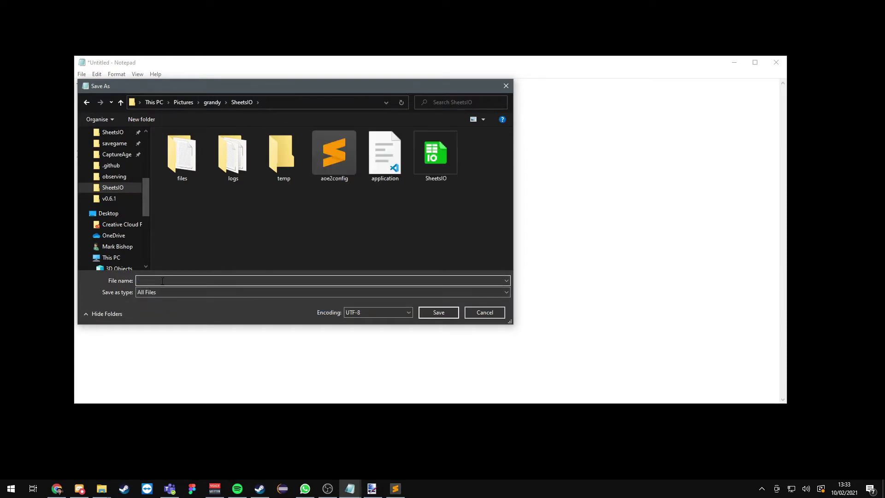
type("mynewconfig.json")
- Confirm saving mynewconfig.json in the SheetsIO folder
left_click(438, 313)
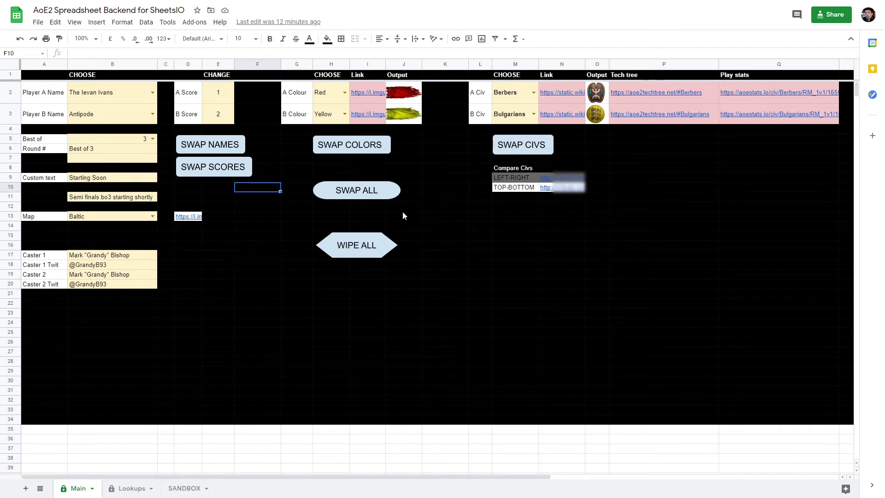
left_click(130, 489)
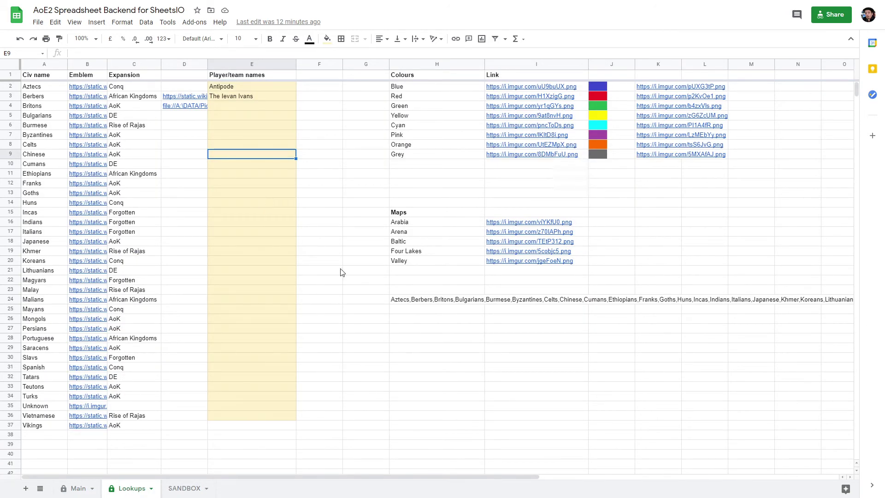
left_click(76, 490)
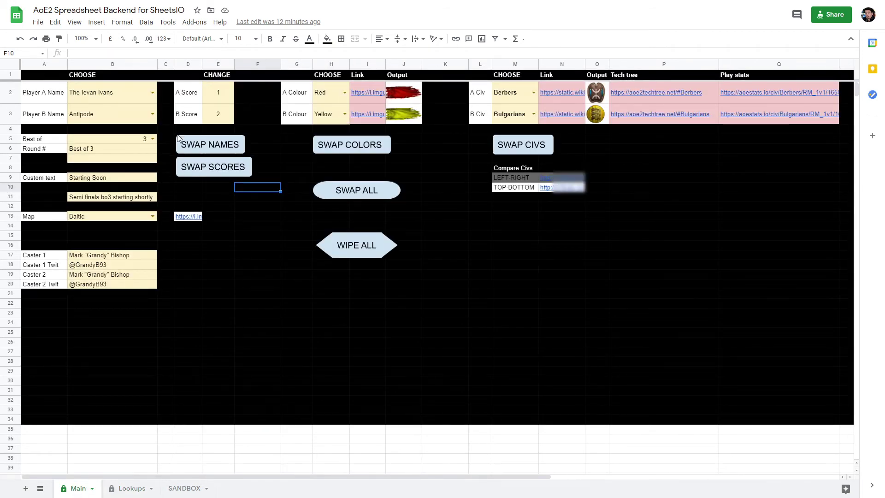
left_click(166, 141)
left_click(135, 110)
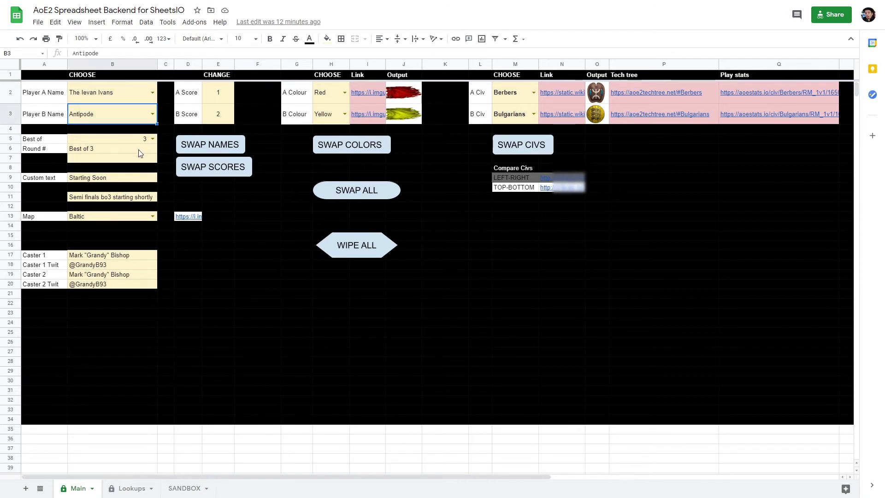
left_click(300, 121)
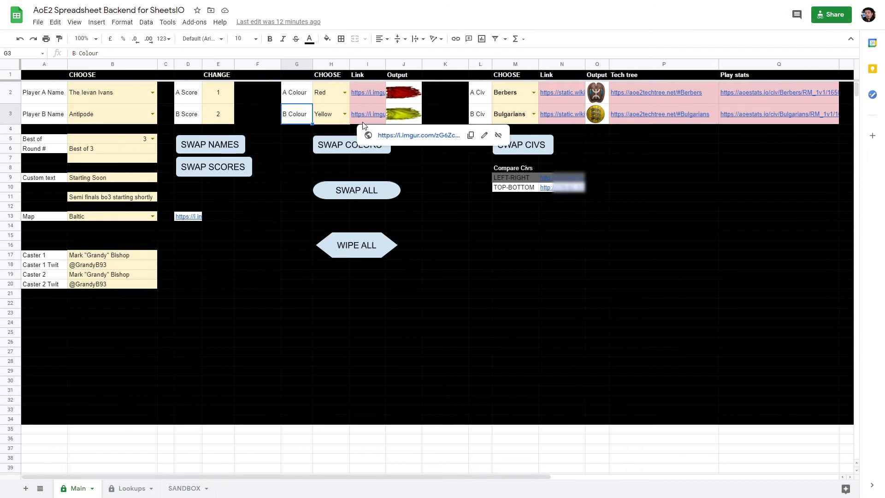
left_click(333, 122)
key("Right")
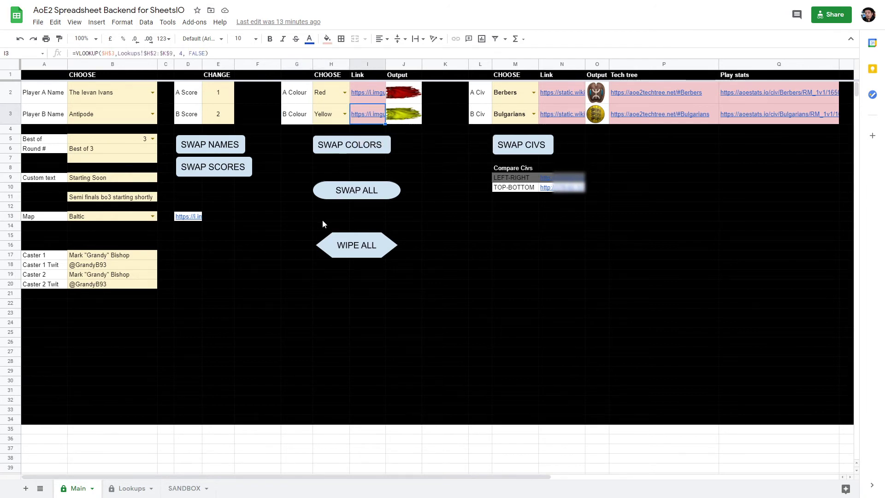
left_click_drag(208, 54, 74, 52)
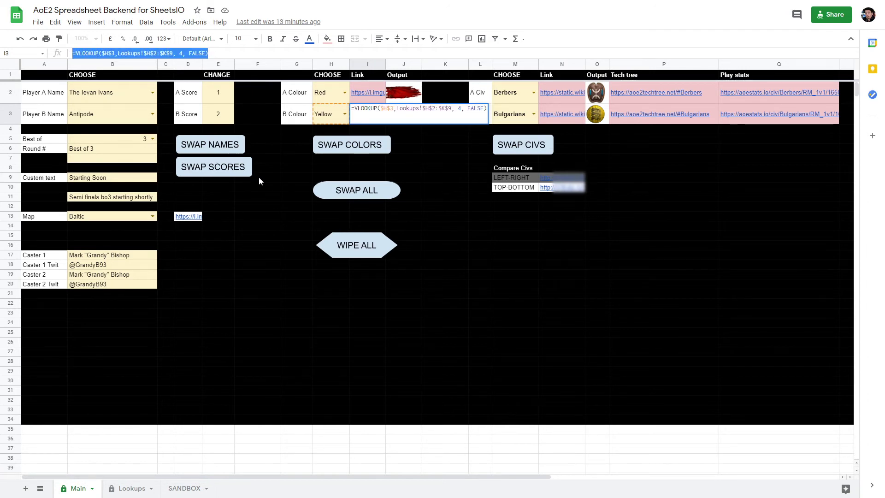
left_click(286, 186)
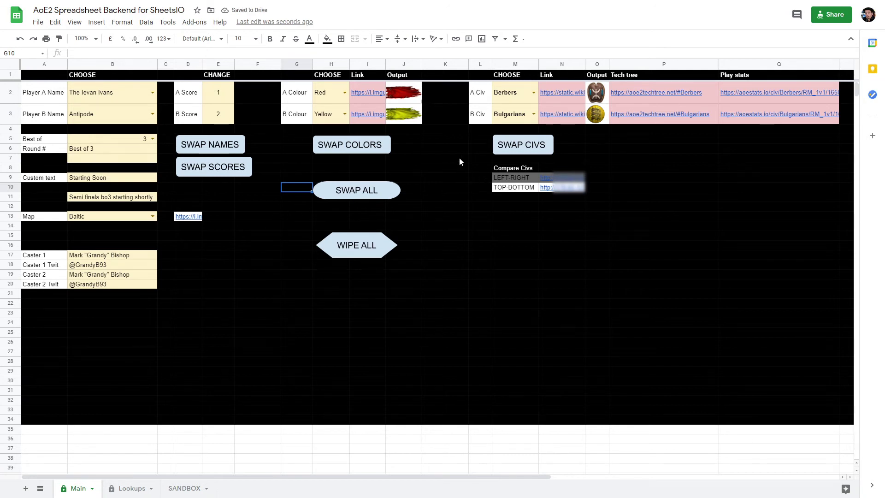
left_click(444, 161)
left_click(367, 121)
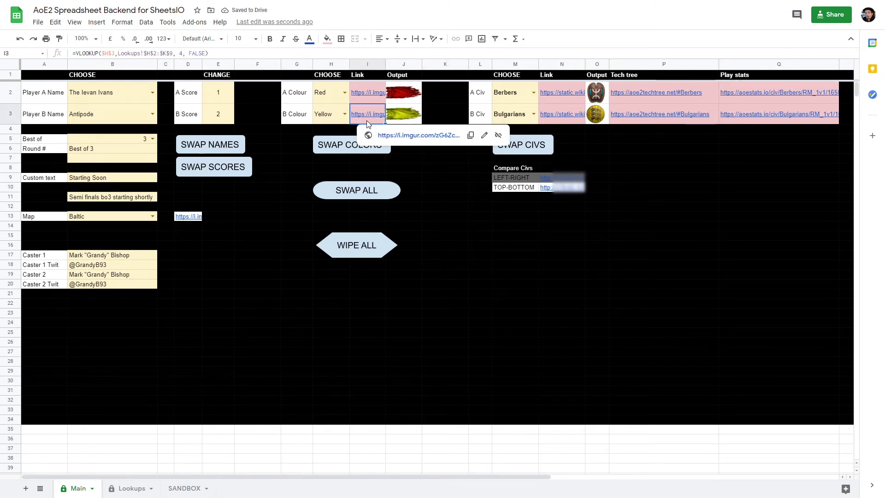
left_click(115, 53)
double_click(110, 53)
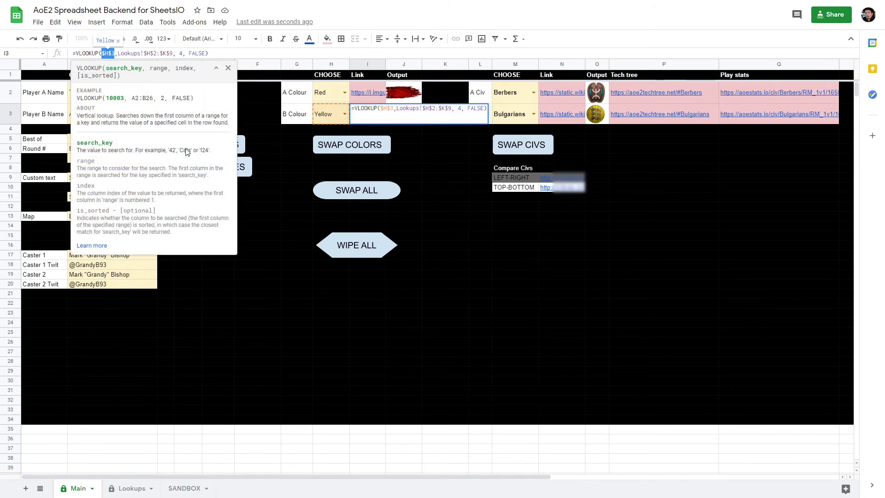
key("Escape")
left_click(262, 178)
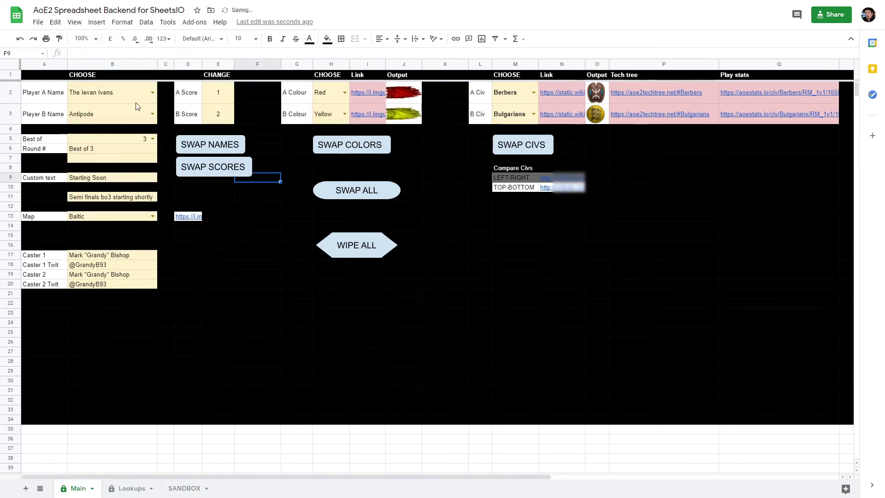
- Browse the menu for macro and script options, then review Player A's name choices in B2
left_click(167, 22)
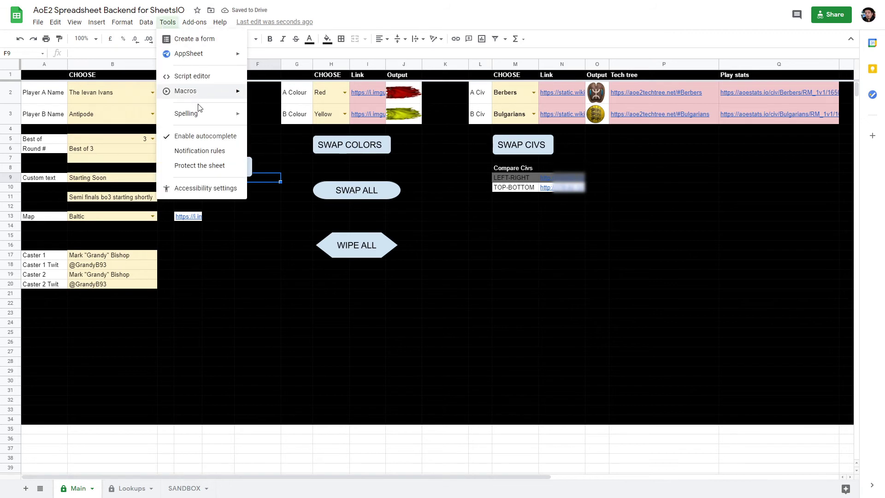
mouse_move(147, 22)
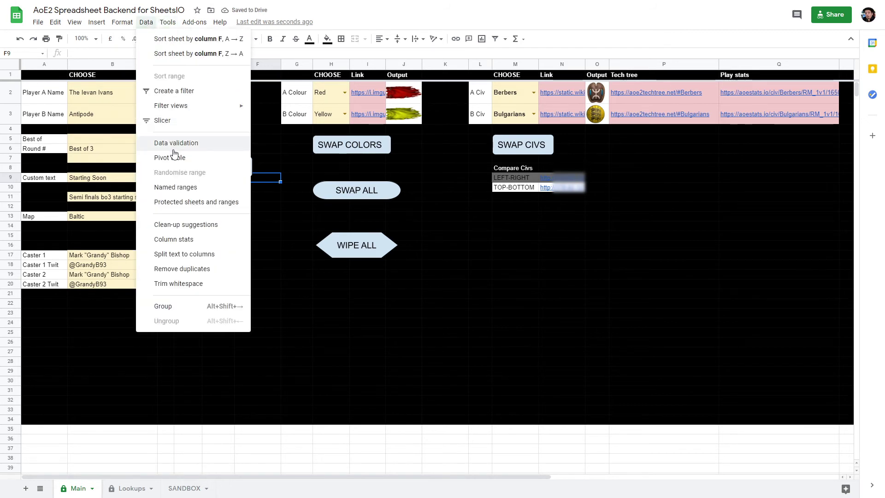
left_click(267, 150)
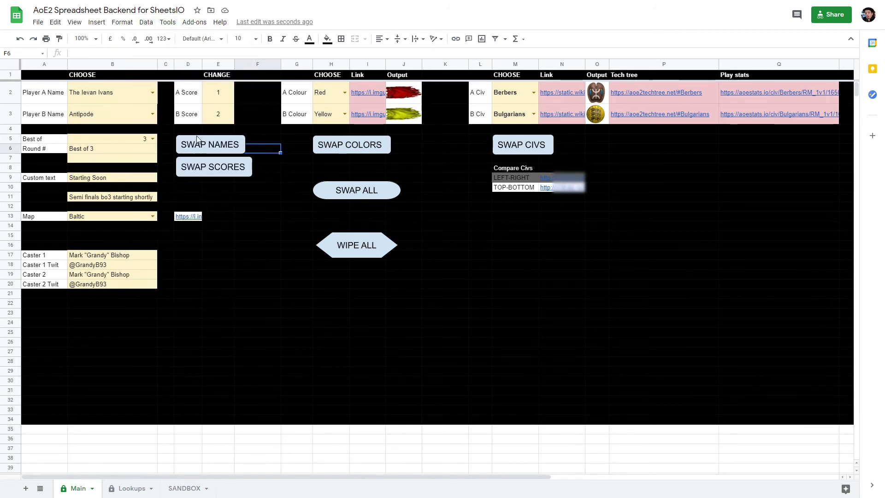
left_click(153, 94)
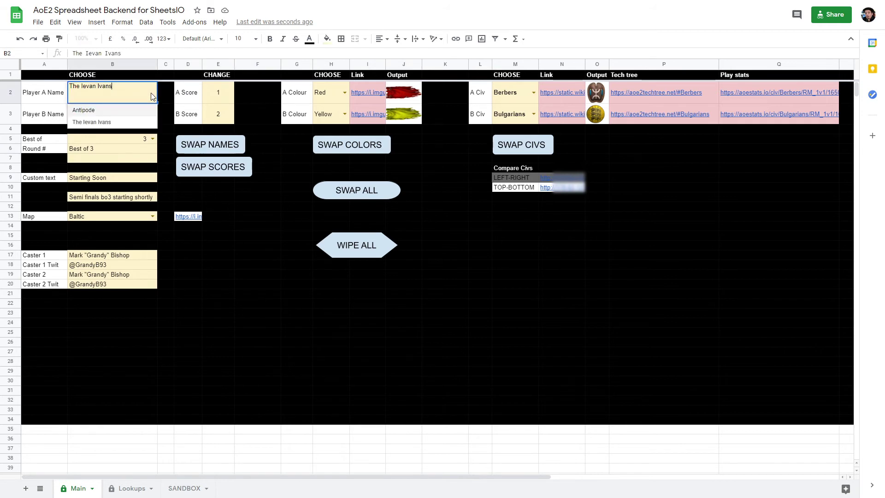
left_click(270, 148)
- Enter 'Testing' in E4 on the Lookups sheet and return to Main
left_click(137, 491)
left_click(236, 108)
type("Testing")
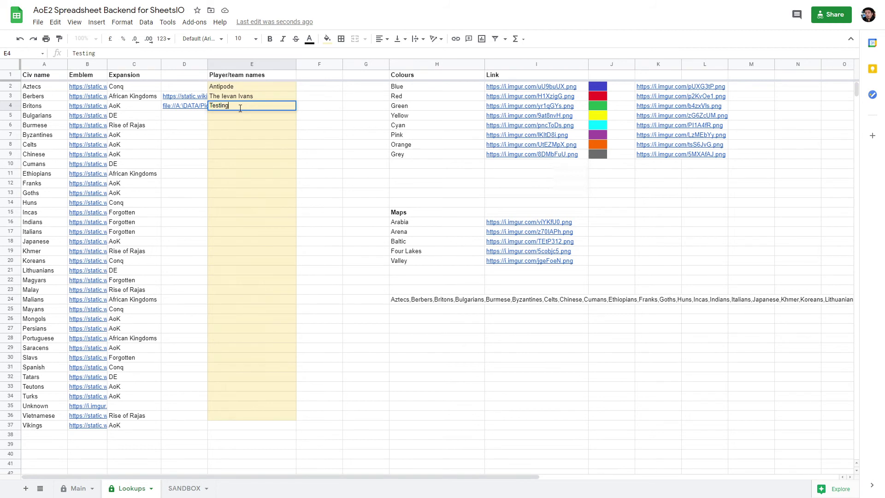
left_click(255, 264)
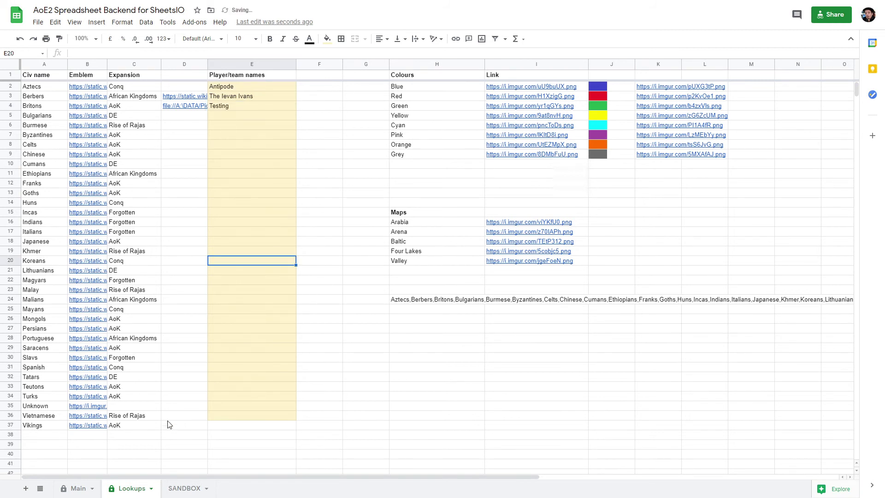
left_click(80, 488)
- Set Player A's name in B2 to Testing and inspect the colour formula and civ cell
left_click(152, 93)
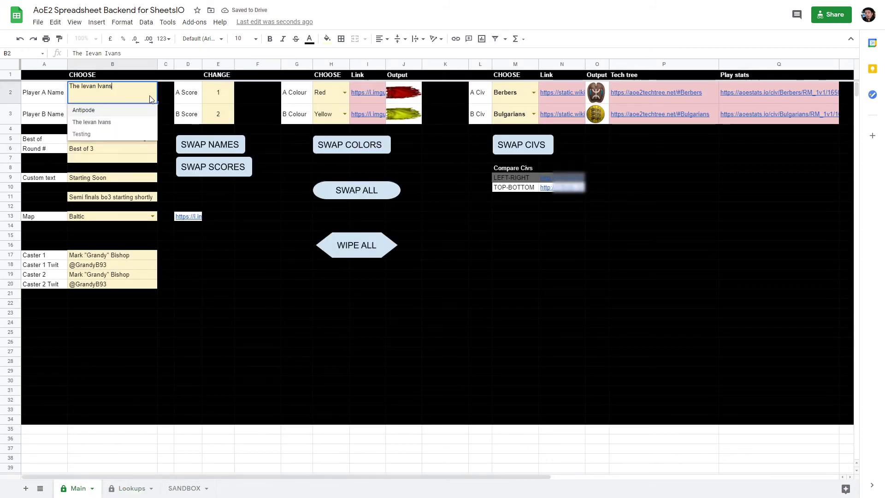
left_click(89, 134)
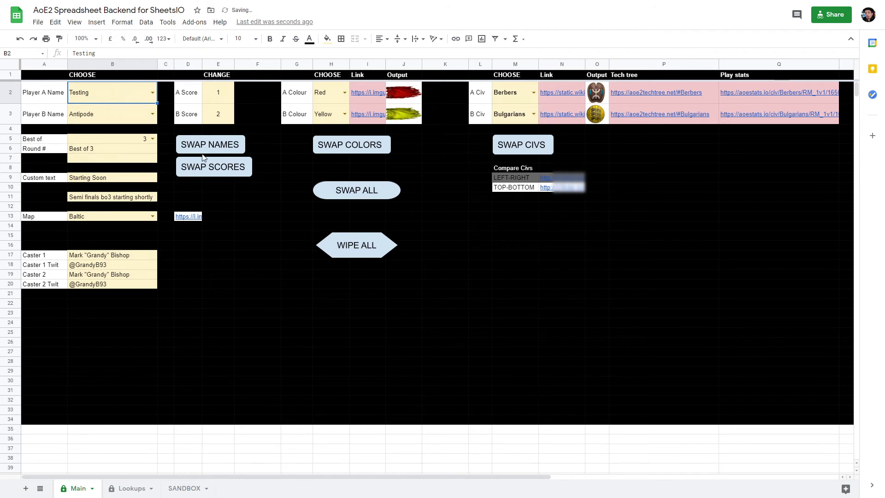
left_click(264, 216)
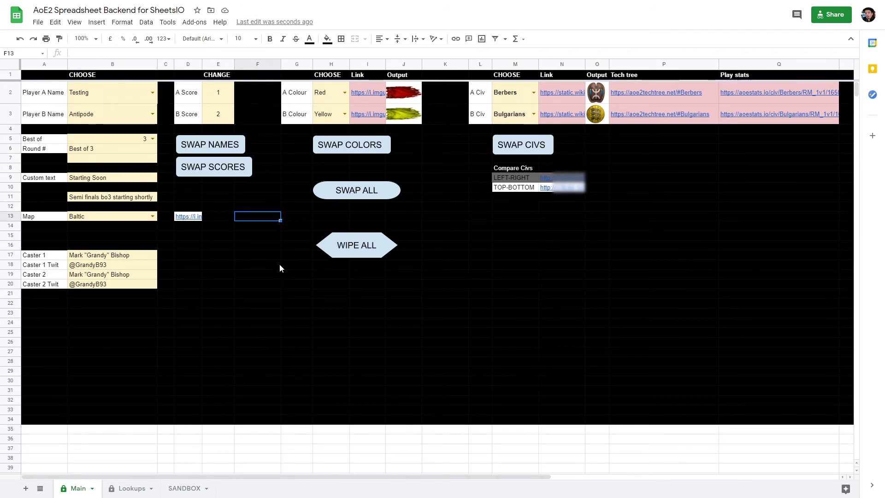
left_click(372, 98)
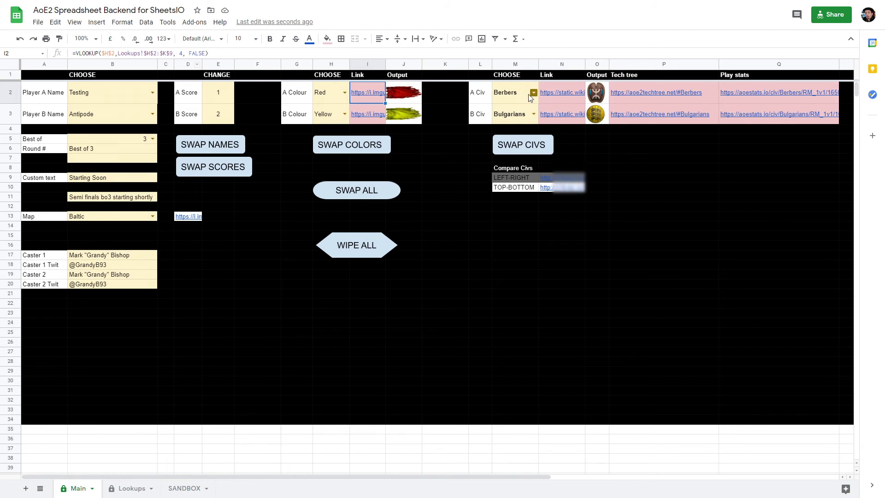
left_click(513, 101)
- Change Player A's colour in H2 from Red to Green and check the image-link formula
left_click(345, 93)
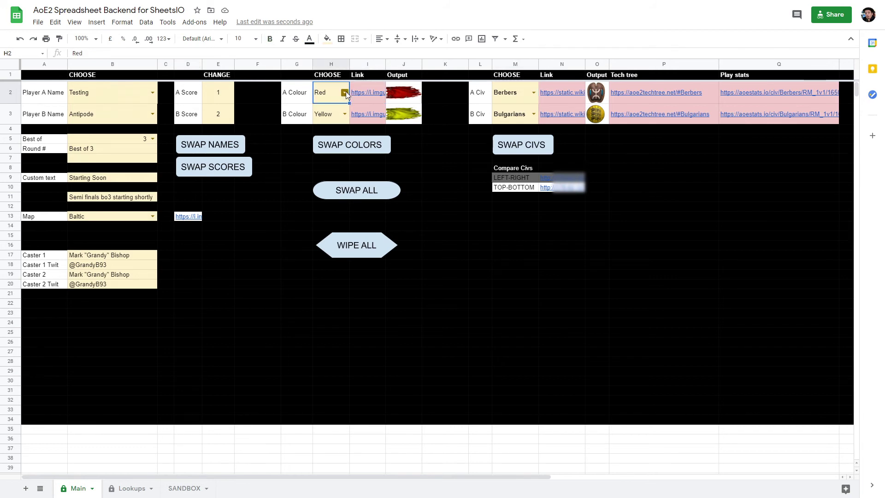
left_click(330, 126)
left_click(344, 92)
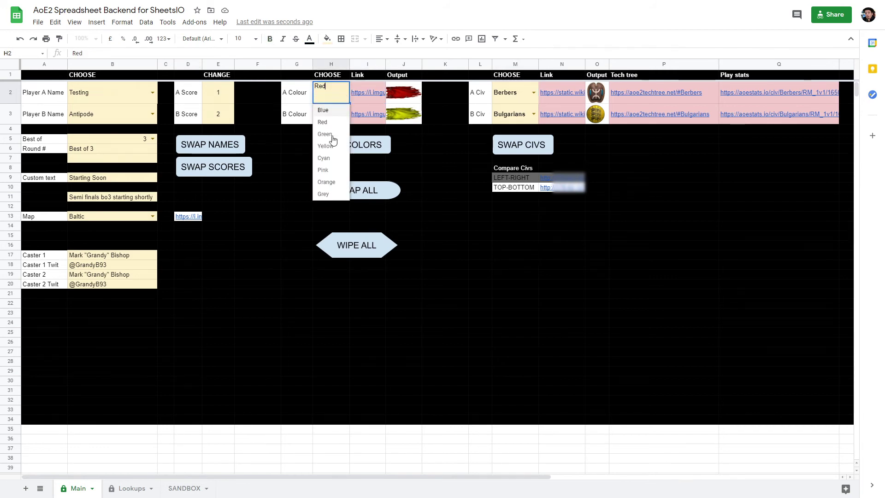
left_click(332, 138)
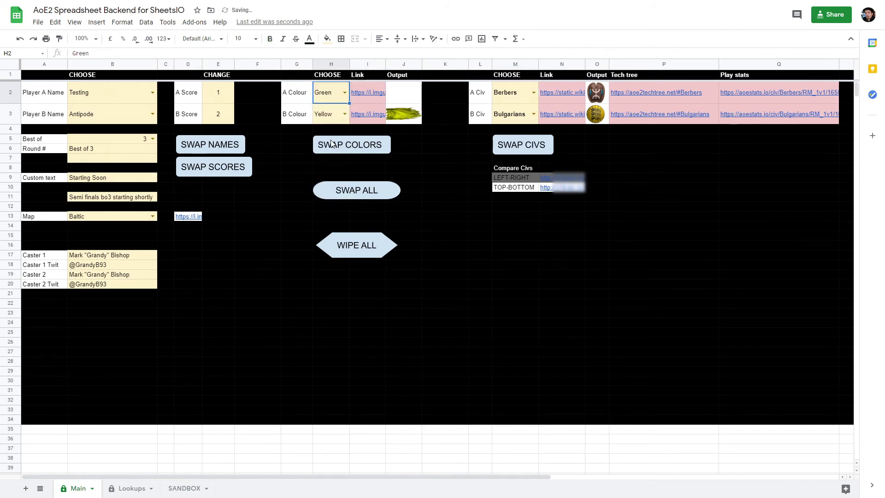
left_click(365, 98)
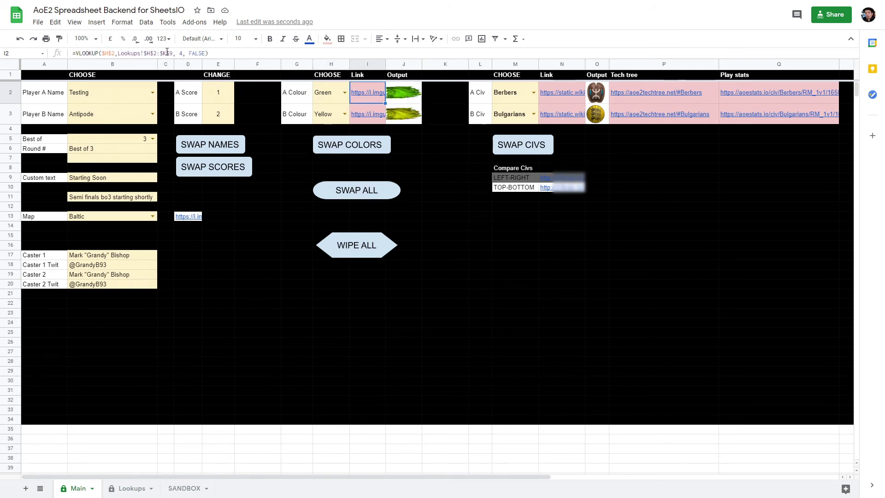
left_click(130, 489)
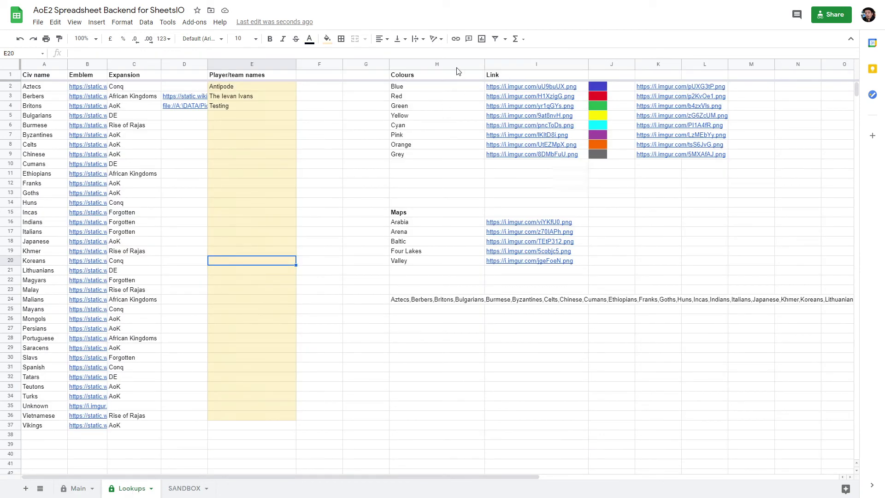
left_click_drag(422, 89, 421, 154)
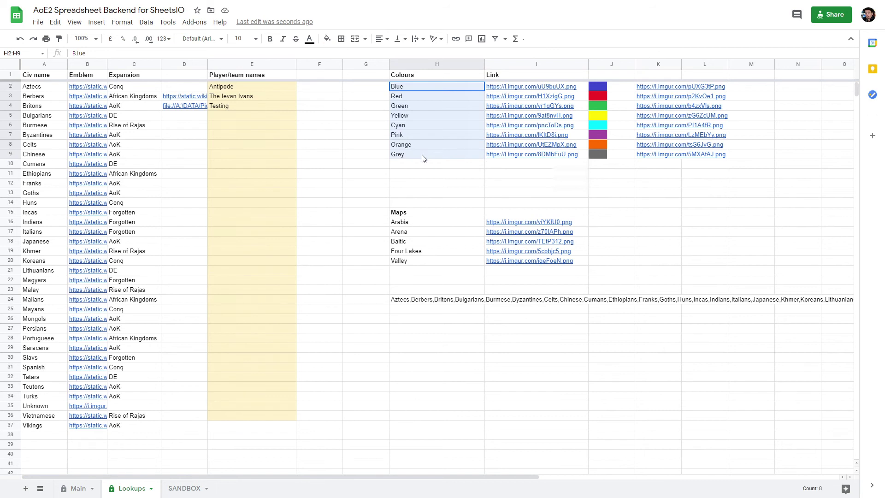
left_click_drag(657, 87, 652, 156)
left_click(650, 184)
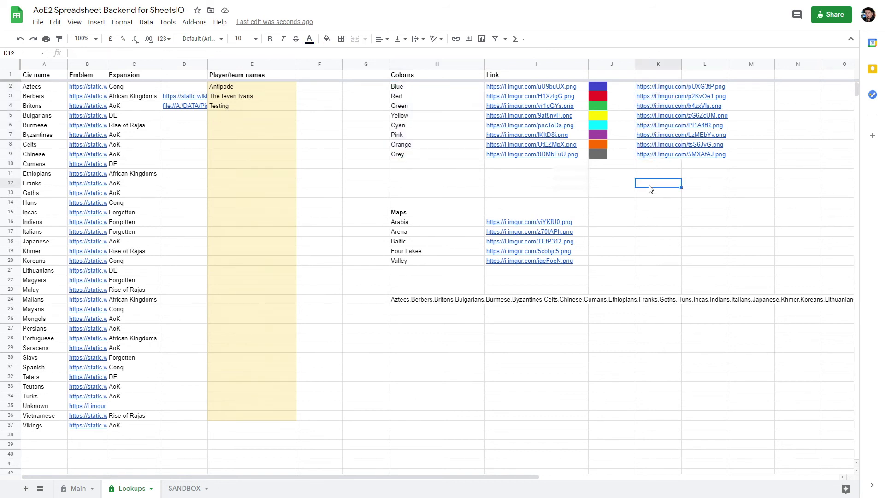
left_click(76, 489)
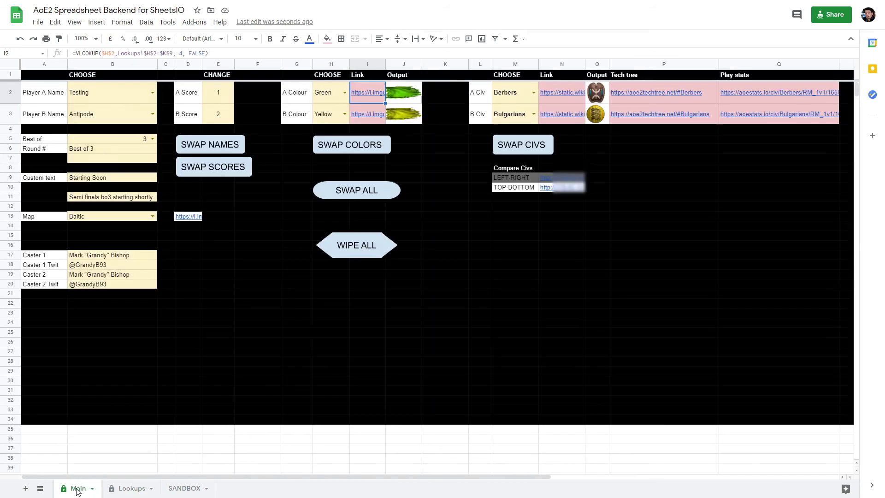
left_click(430, 201)
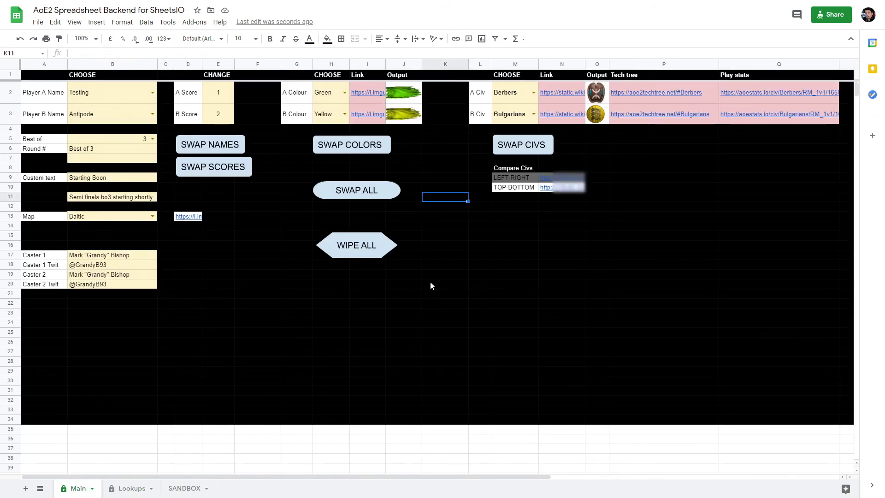
left_click(282, 220)
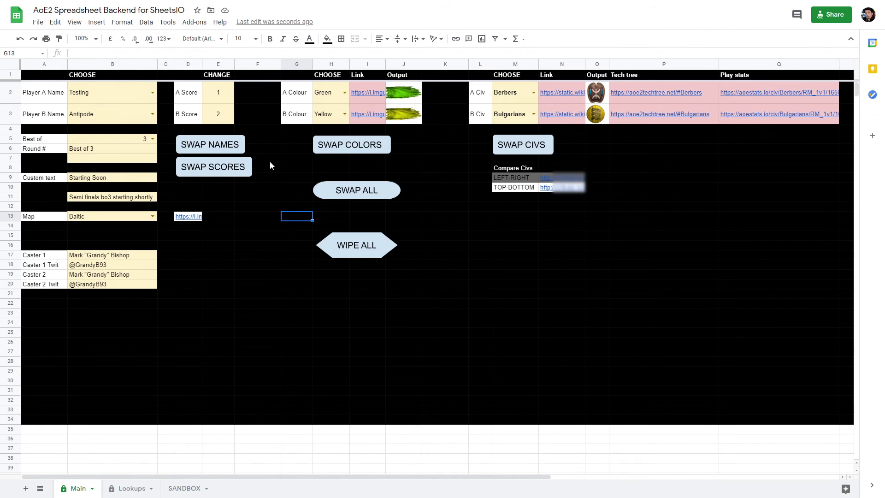
left_click(268, 146)
left_click(220, 144)
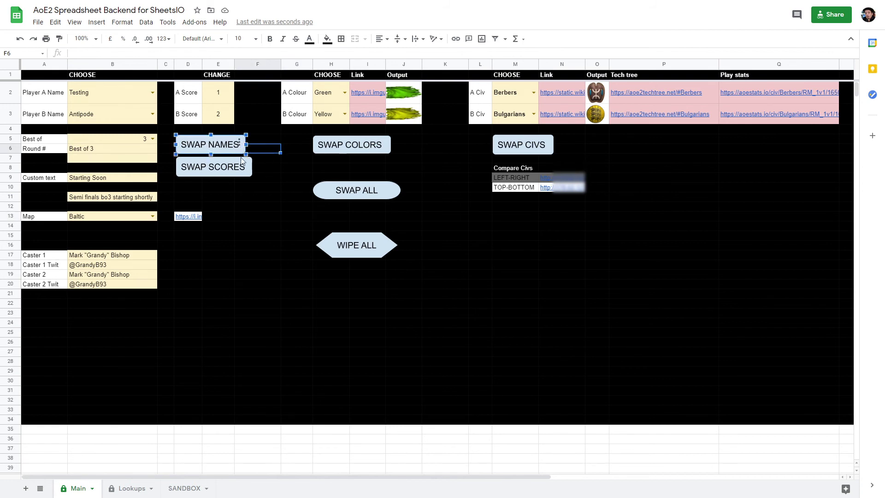
left_click(102, 24)
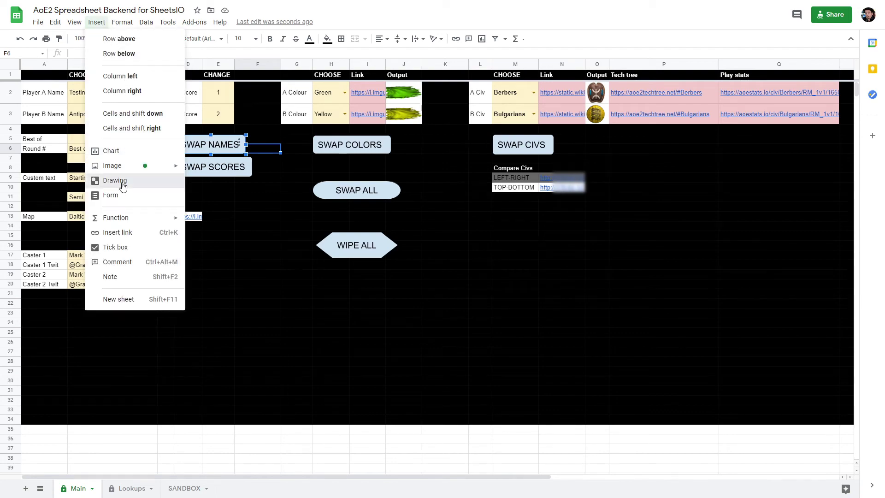
left_click(119, 179)
left_click(282, 46)
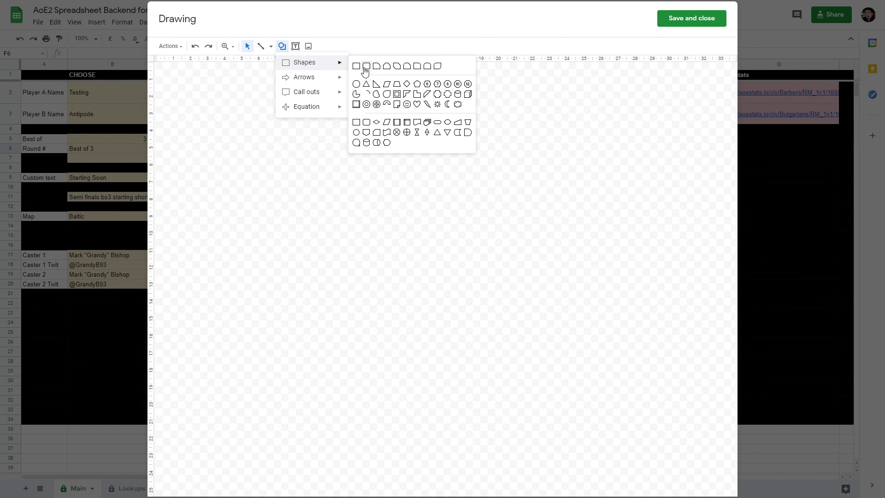
left_click(367, 66)
left_click_drag(180, 79, 296, 114)
double_click(222, 97)
type("test")
left_click(699, 20)
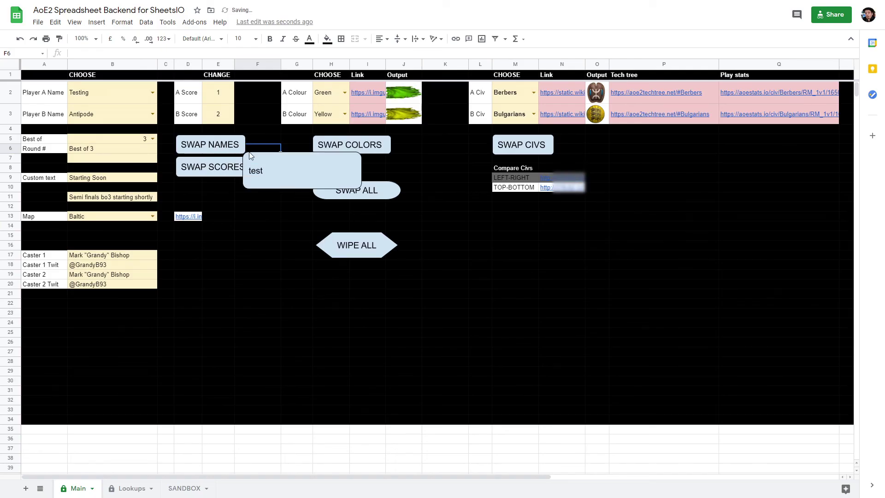
mouse_move(287, 173)
left_mouse_down()
mouse_move(279, 206)
mouse_move(242, 235)
left_mouse_up()
left_click(312, 224)
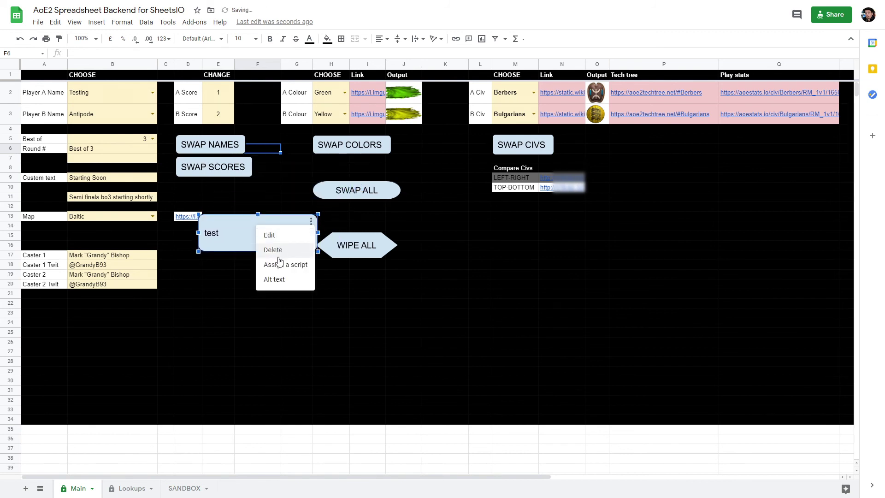
left_click(278, 264)
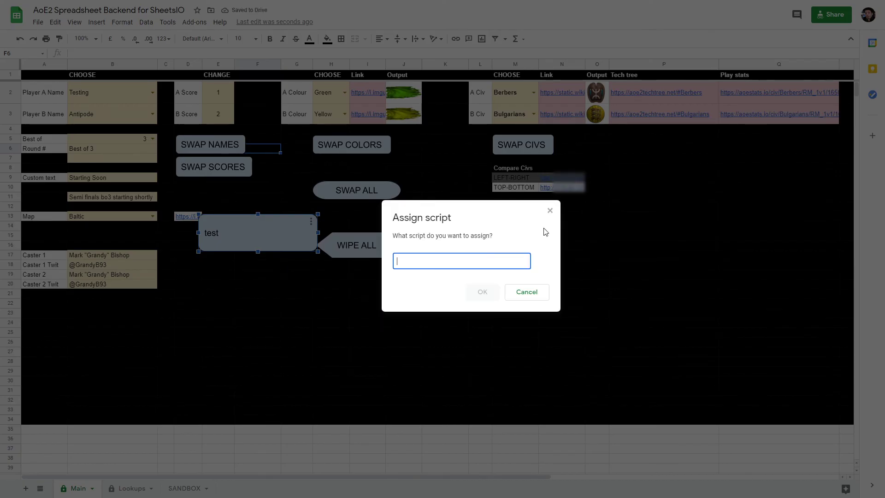
left_click(550, 212)
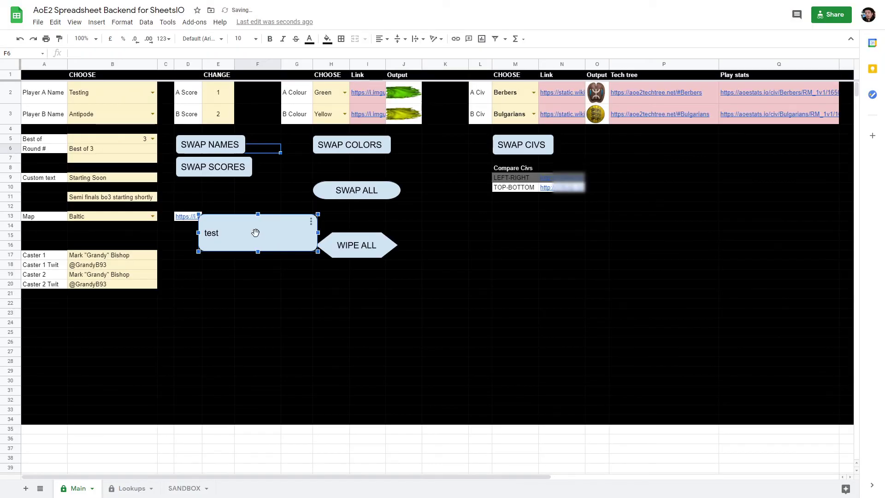
key("Delete")
left_click(268, 191)
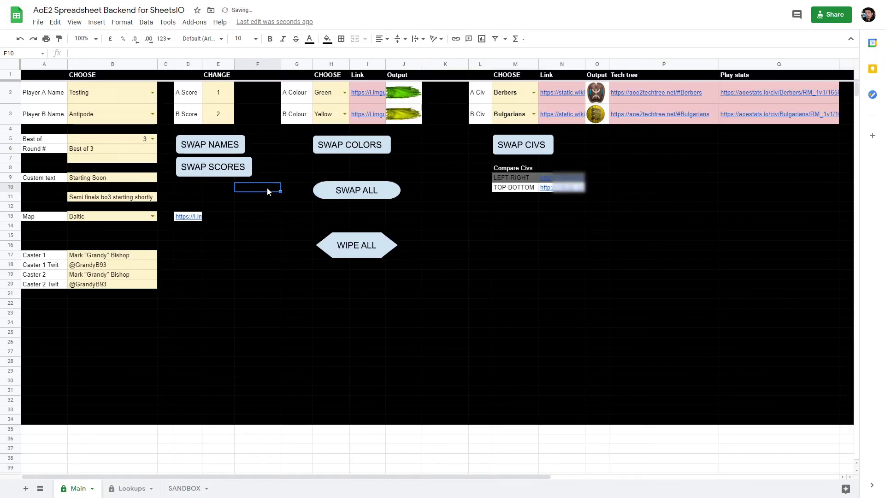
- Run the SWAP NAMES, SWAP COLORS and SWAP CIVS buttons to exchange players A and B
left_click(217, 144)
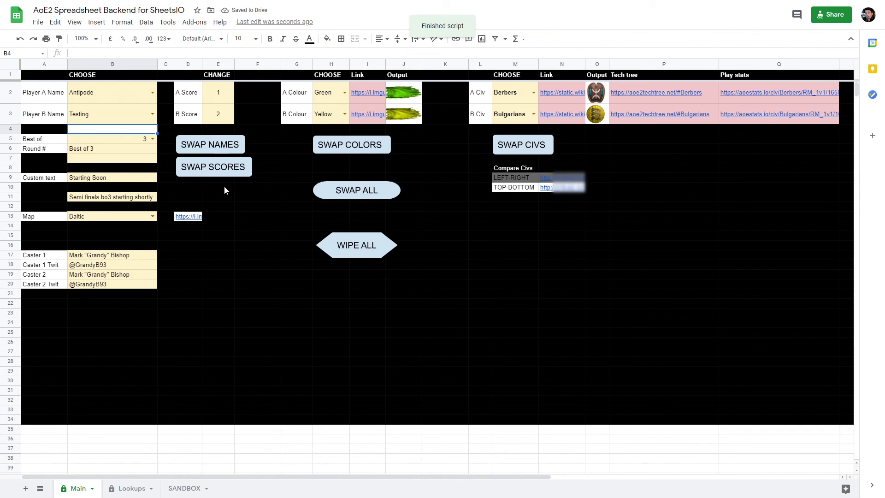
left_click(347, 147)
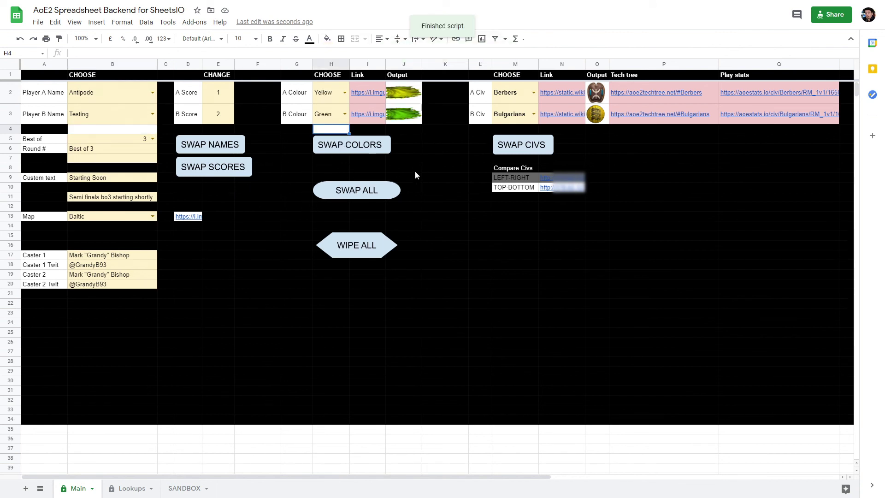
left_click(526, 146)
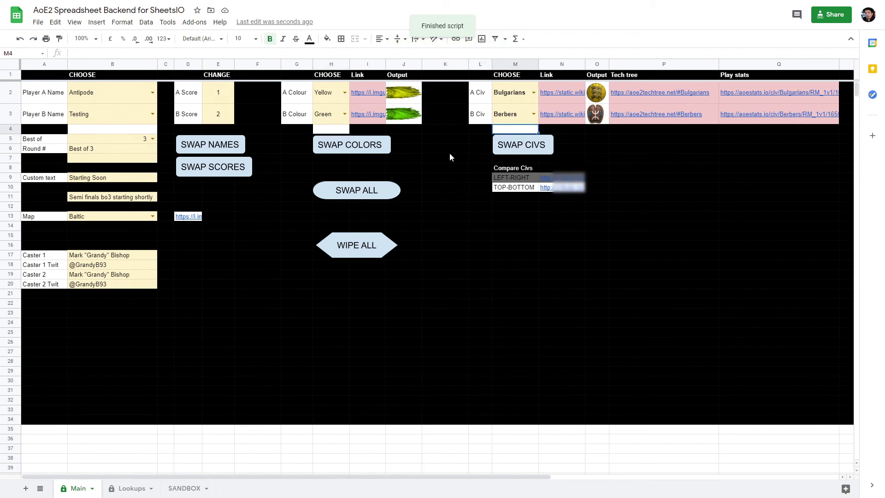
- Select the TOP-BOTTOM row under Compare Civs
left_click(445, 169)
left_click(479, 235)
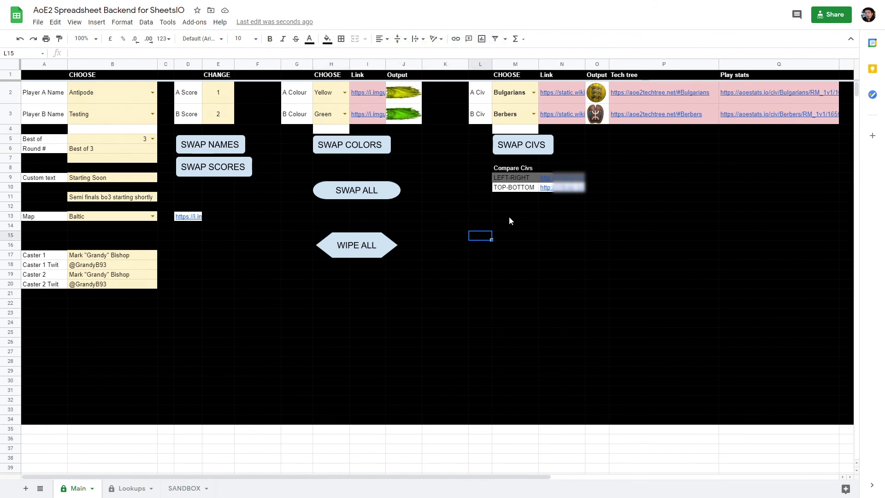
left_click(530, 190)
mouse_move(559, 193)
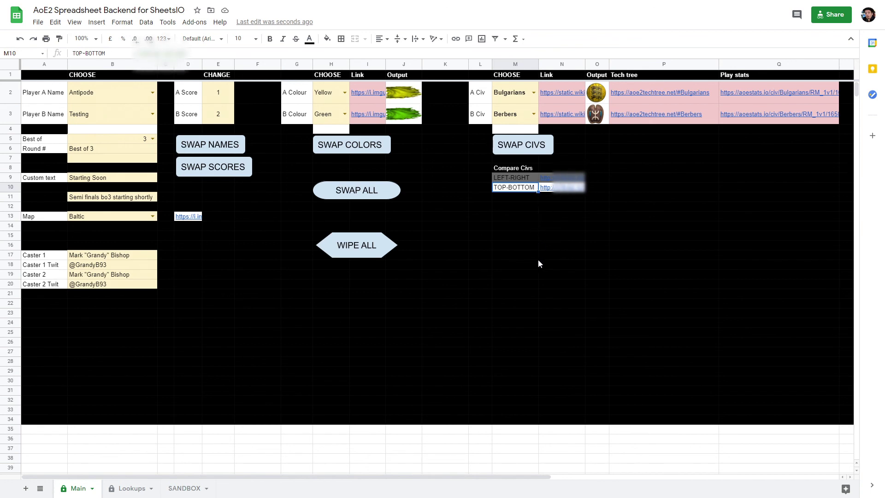
key("Right")
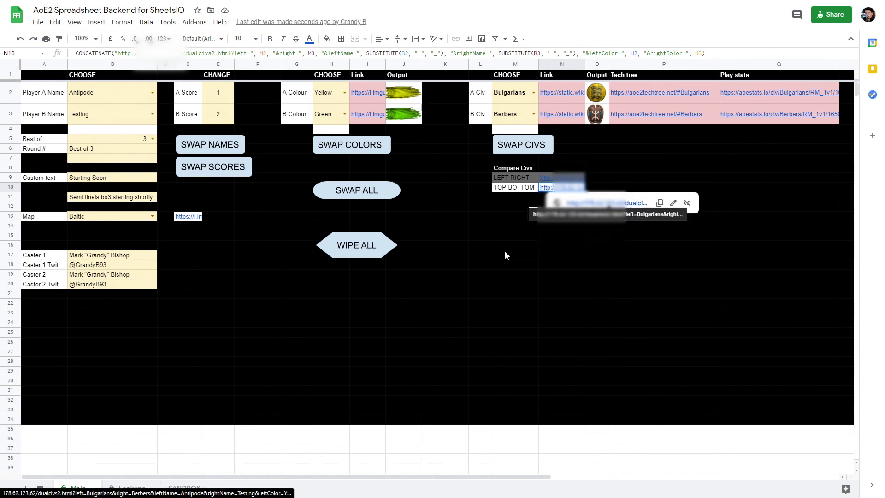
left_click(515, 216)
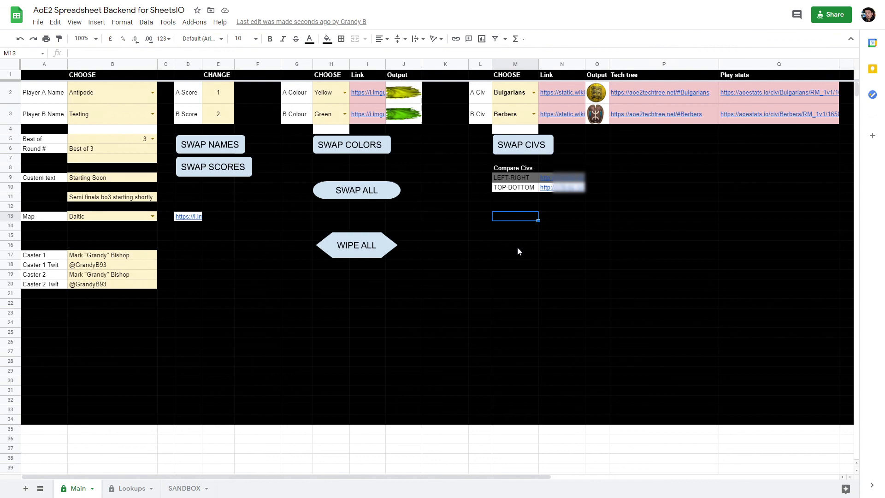